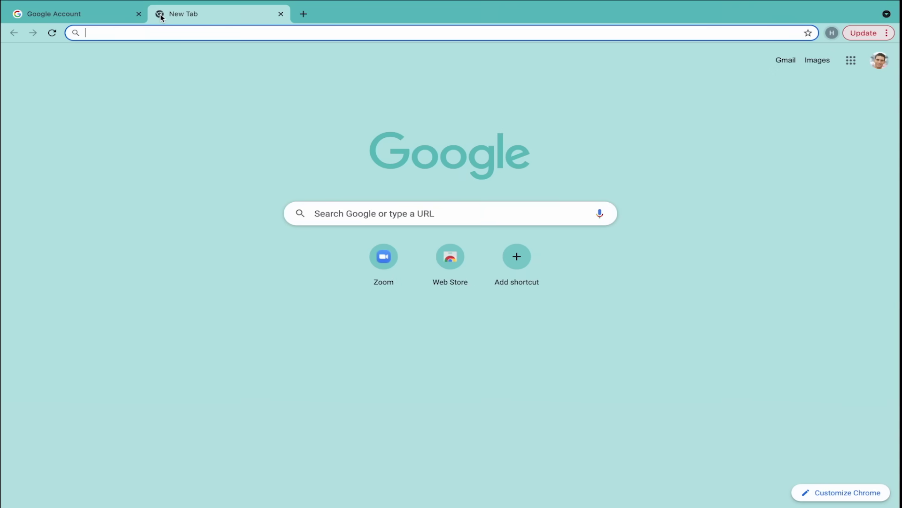
# Step: Load the zoom.us homepage in the new Chrome tab
pyautogui.write('zoom.')
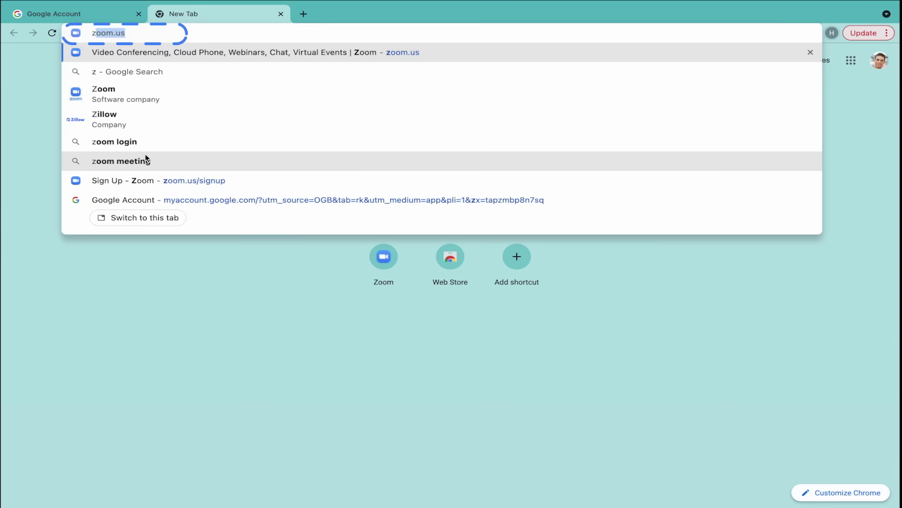
pyautogui.write('us')
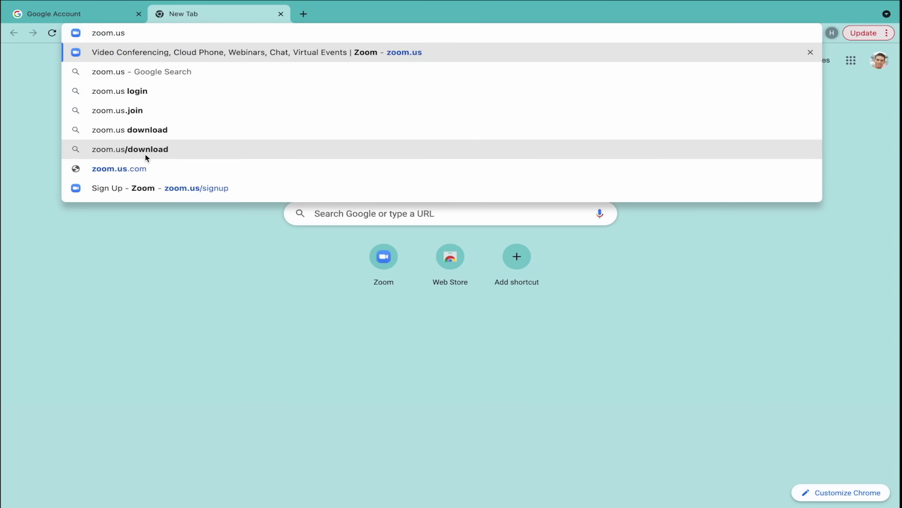
pyautogui.press('Return')
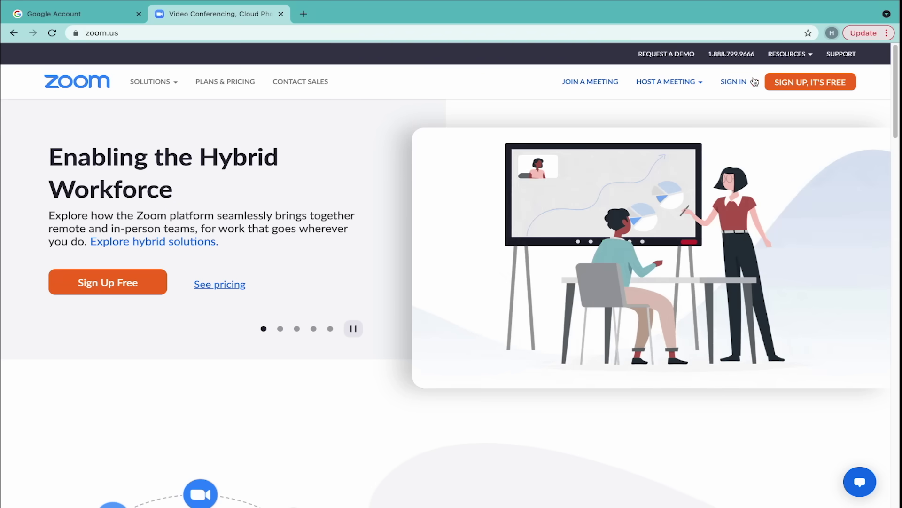
pyautogui.click(780, 83)
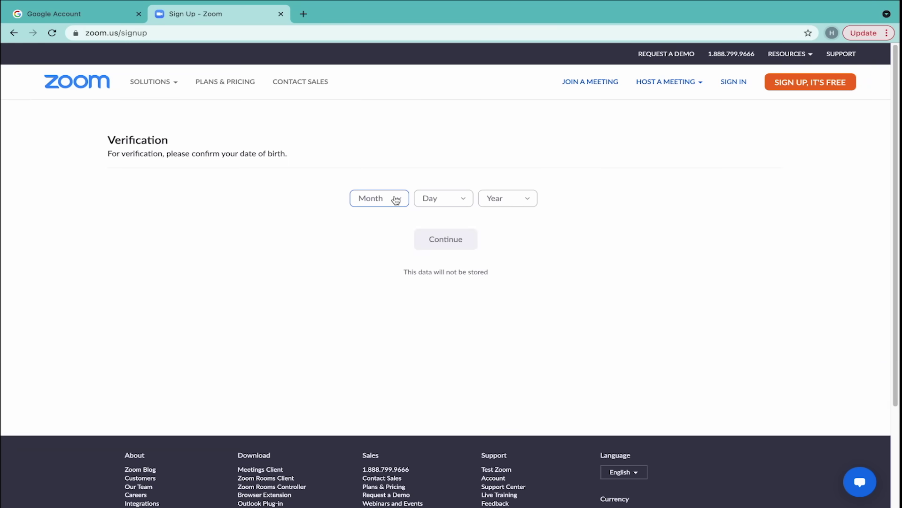
pyautogui.click(396, 200)
pyautogui.moveTo(405, 275); pyautogui.dragTo(405, 331)
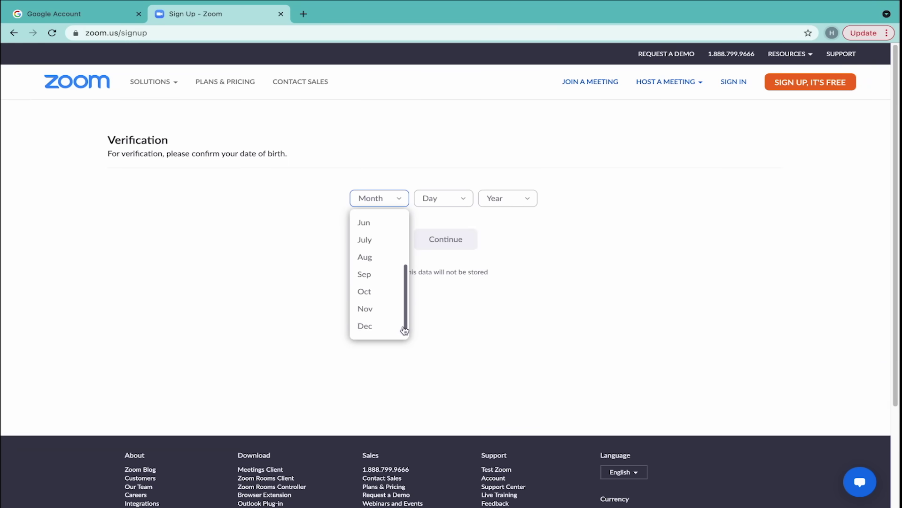
pyautogui.click(364, 324)
pyautogui.click(449, 202)
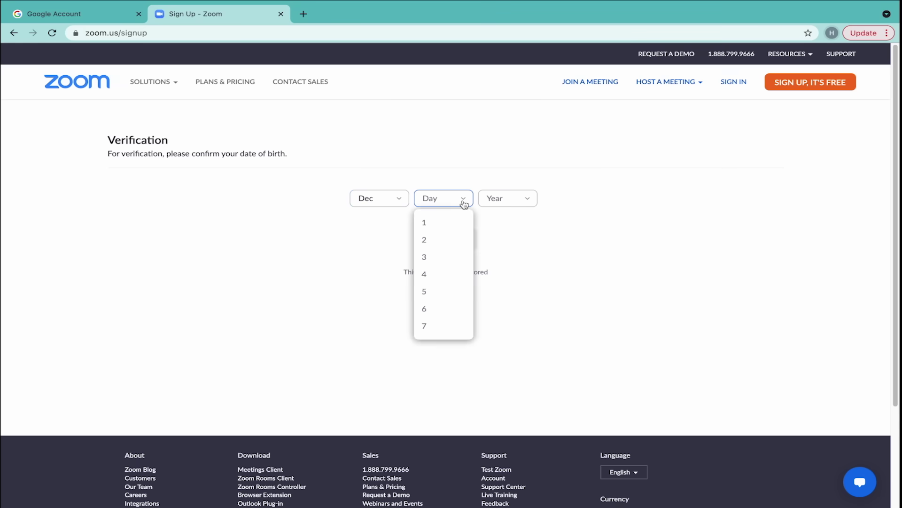
pyautogui.moveTo(472, 242); pyautogui.dragTo(470, 267)
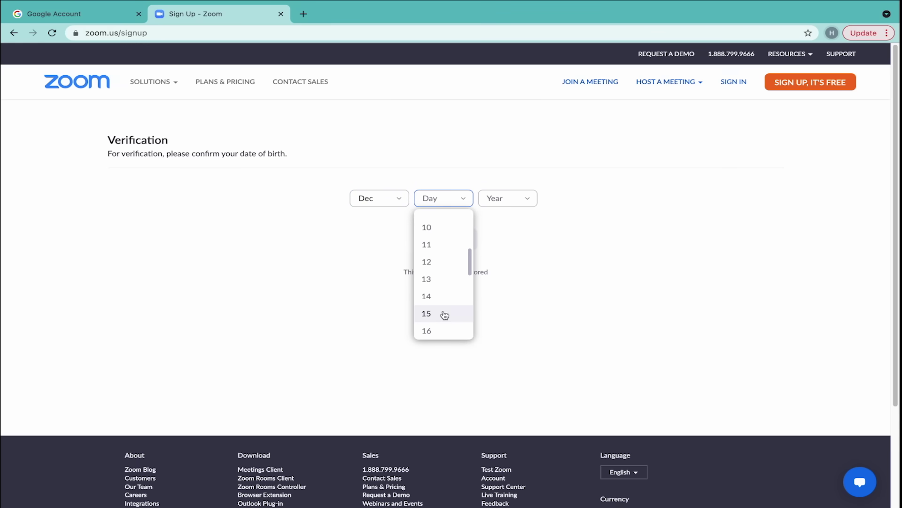
pyautogui.click(445, 312)
pyautogui.click(529, 198)
pyautogui.moveTo(534, 316); pyautogui.dragTo(535, 297)
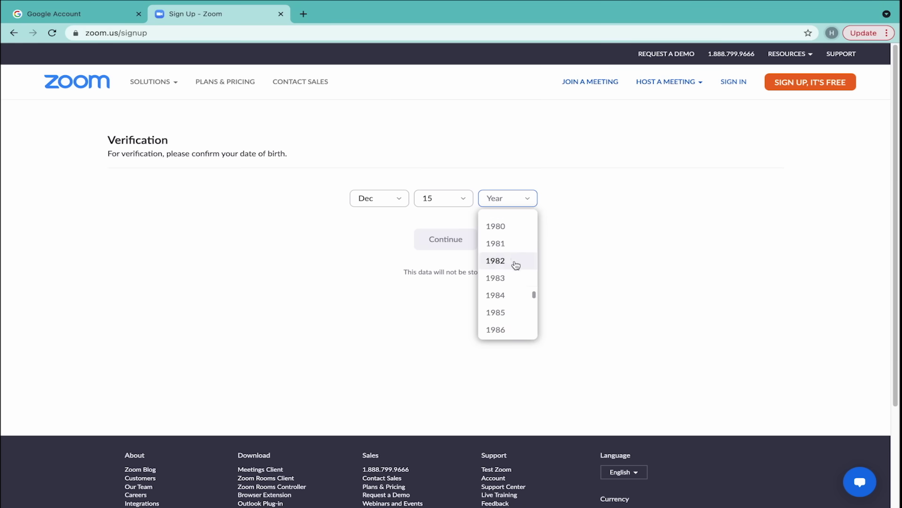
pyautogui.click(516, 232)
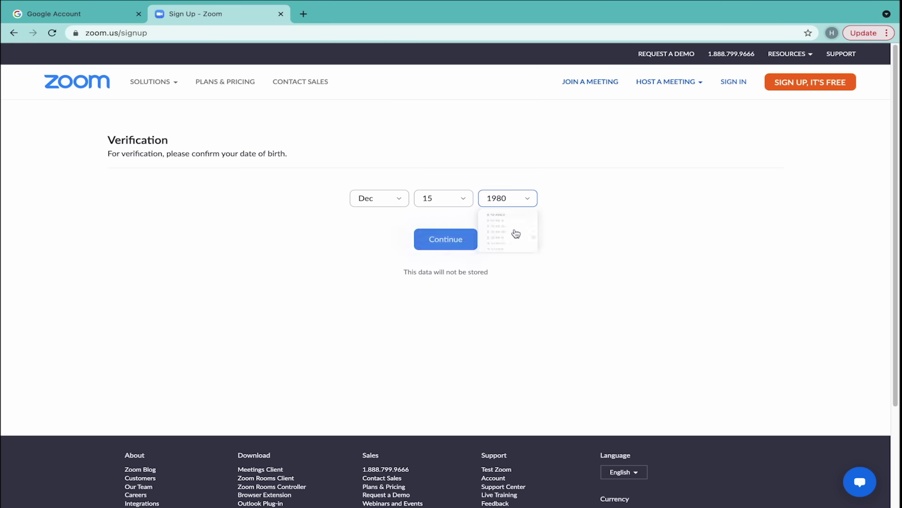
pyautogui.click(457, 243)
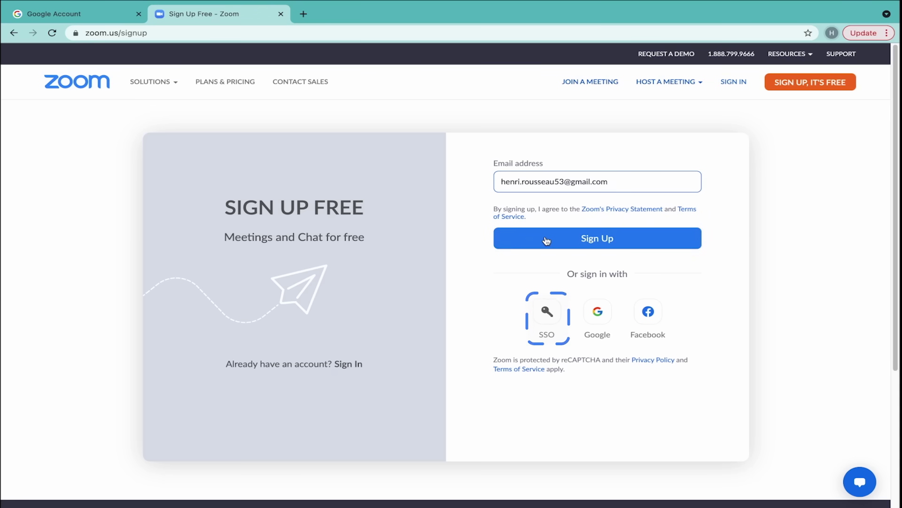
# Step: Submit the sign-up form with the entered e-mail address
pyautogui.click(546, 239)
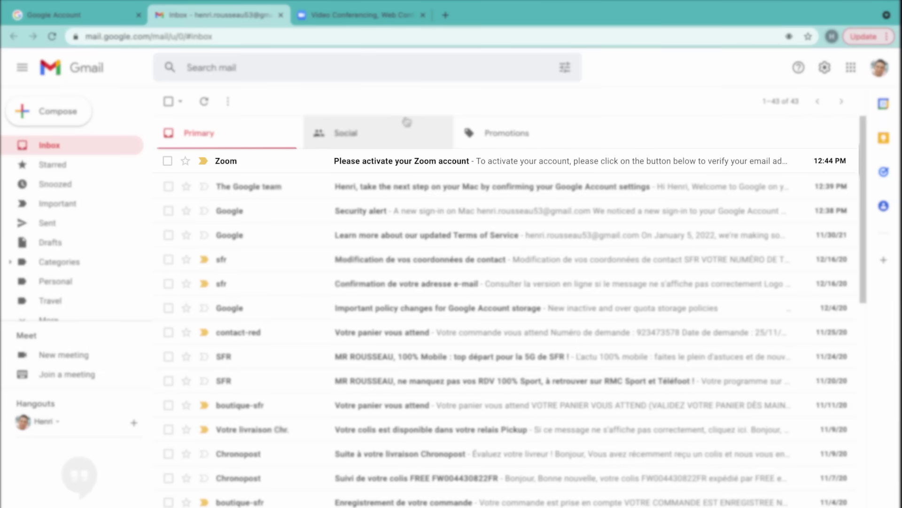
# Step: Open the 'Please activate your Zoom account' e-mail in the Gmail inbox
pyautogui.click(411, 161)
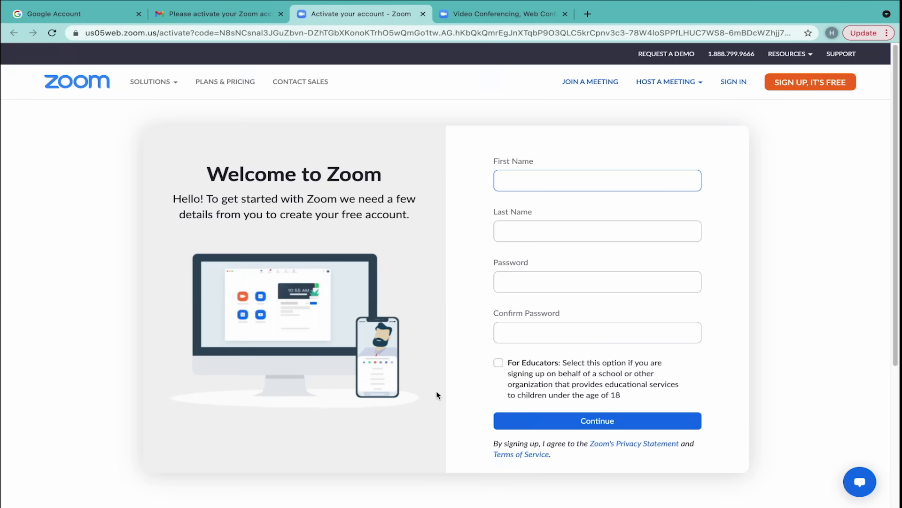
# Step: Enter the account's last name, a password and its confirmation, then submit the details
pyautogui.click(517, 231)
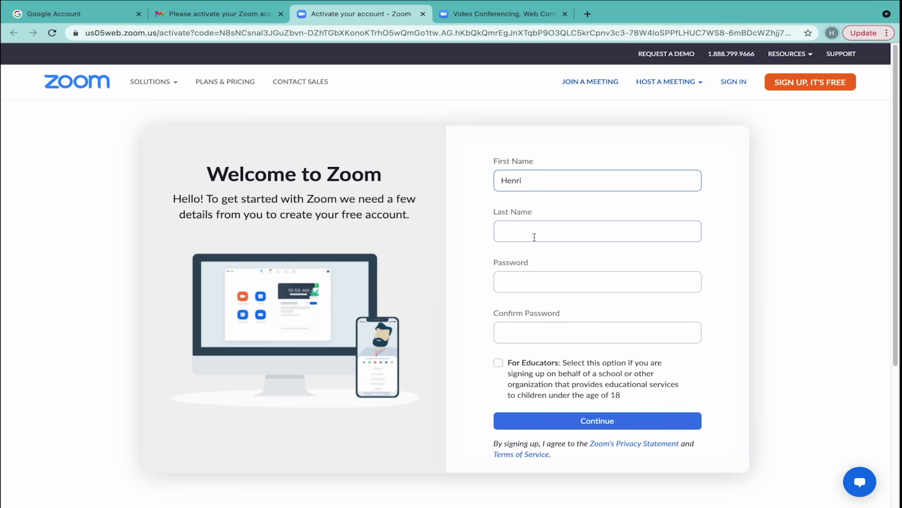
pyautogui.write('Rousseau')
pyautogui.click(526, 280)
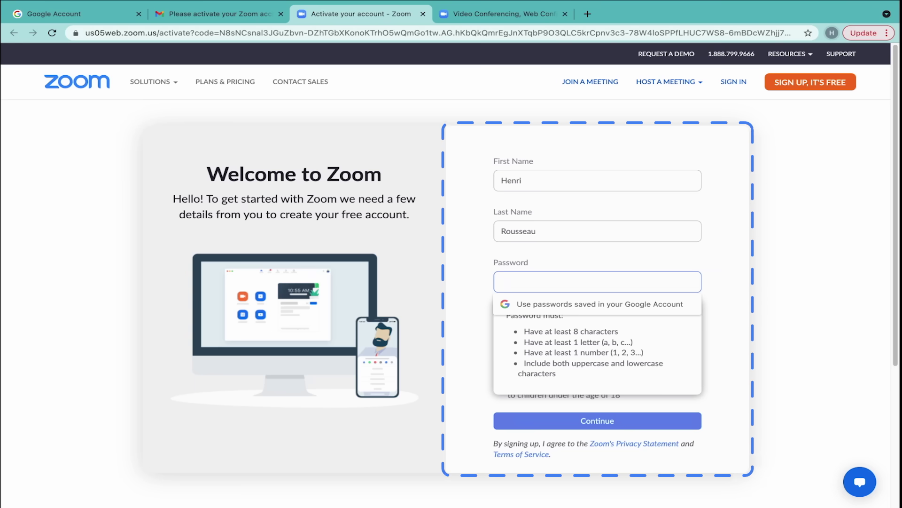
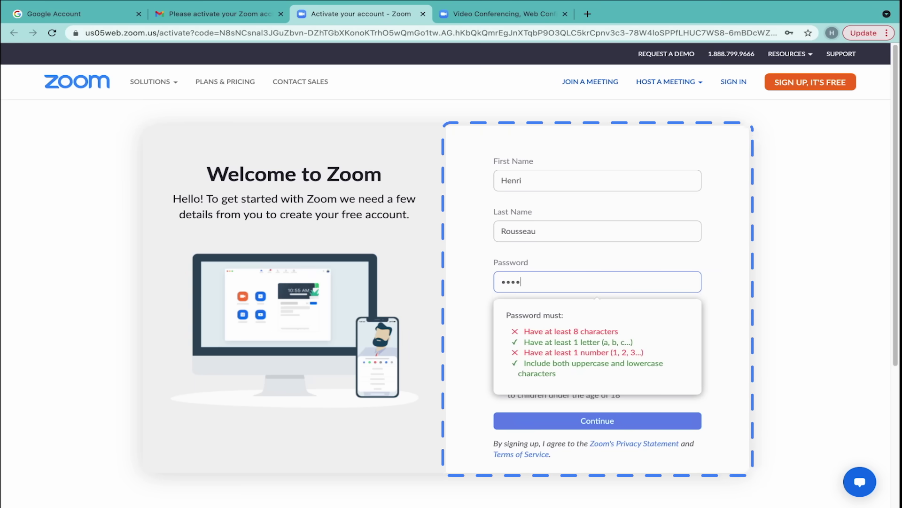
pyautogui.click(598, 332)
pyautogui.write('H')
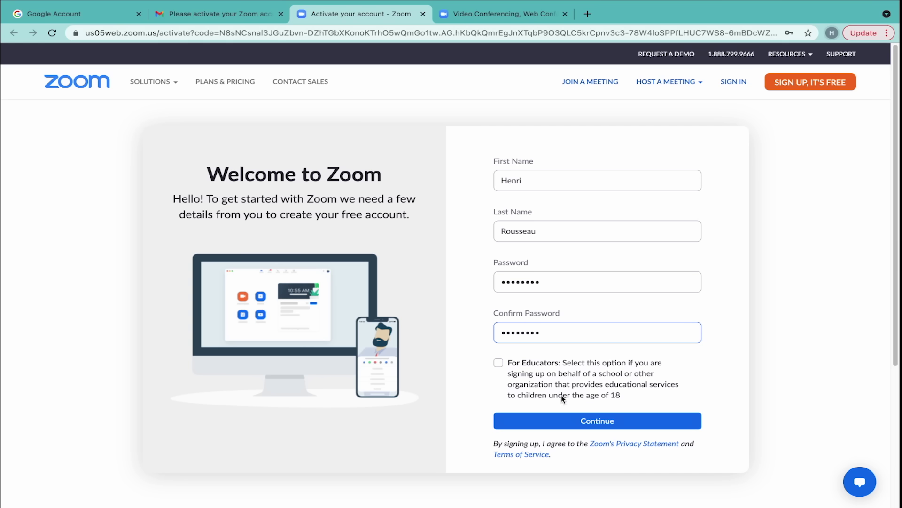
pyautogui.click(565, 422)
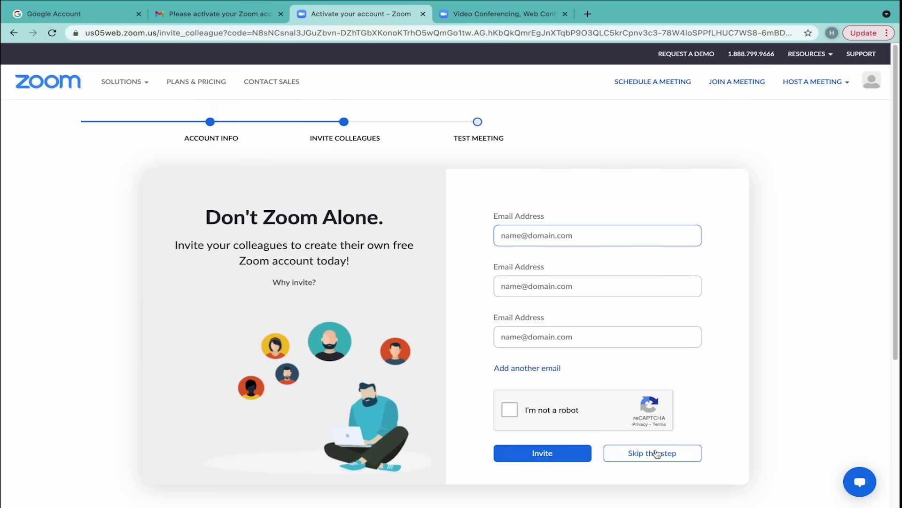
# Step: Skip the 'Don't Zoom Alone' colleague-invite step
pyautogui.click(657, 454)
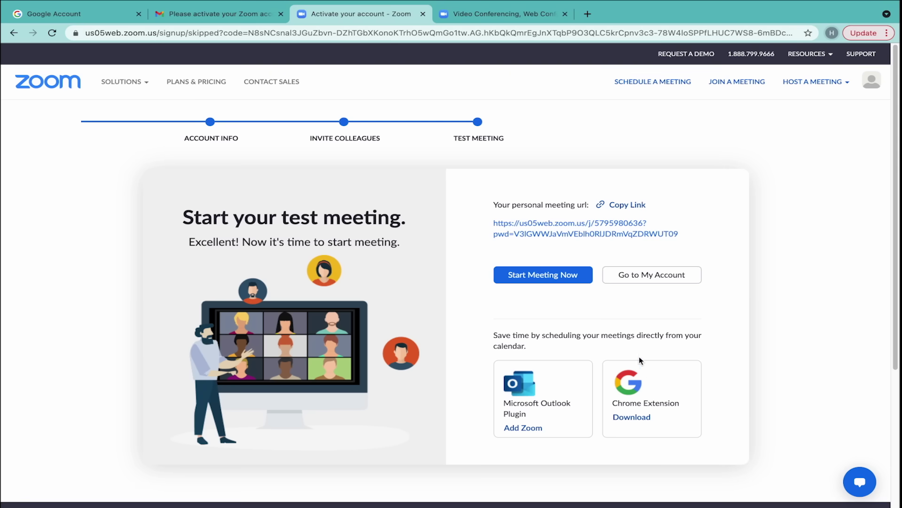
# Step: Go from the profile page to Meetings and open the Schedule Meeting form
pyautogui.click(631, 282)
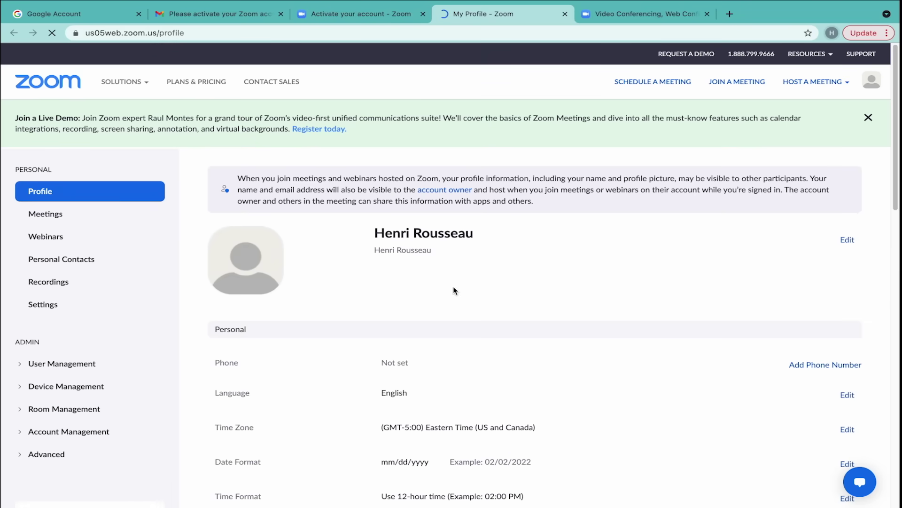
pyautogui.scroll(-1, 502, 305)
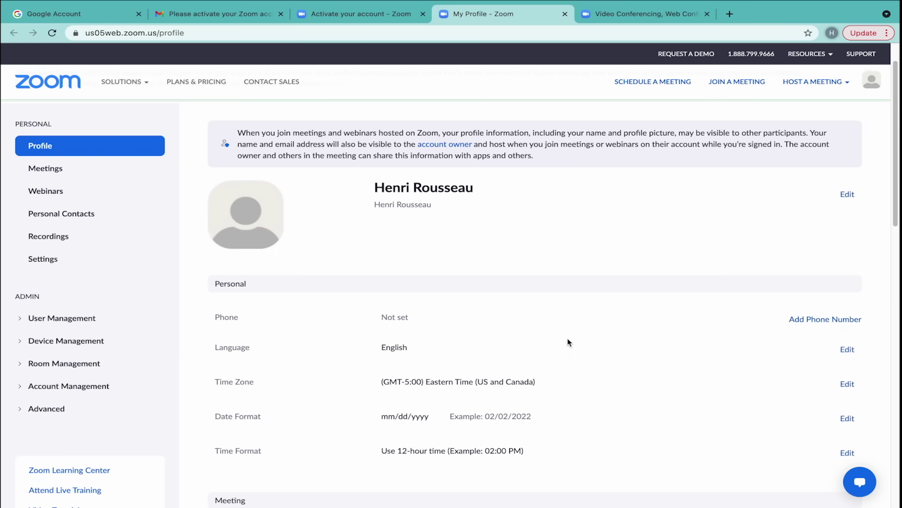
pyautogui.click(58, 174)
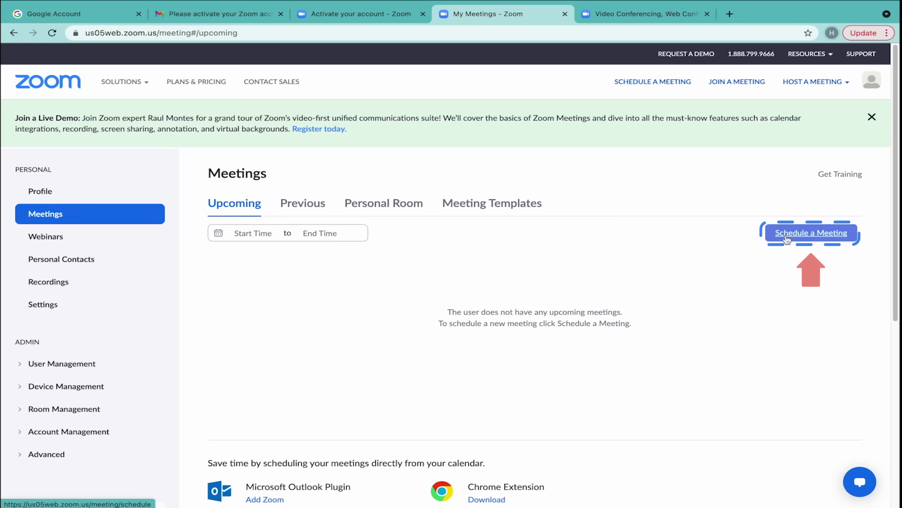
pyautogui.click(787, 238)
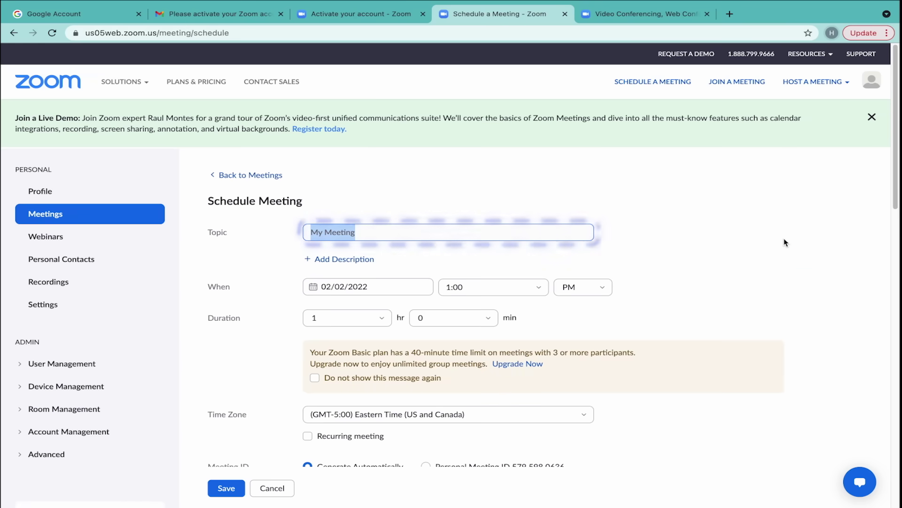
# Step: Change the meeting topic from 'My Meeting' to 'Club Meeting'
pyautogui.write('Club Meeti')
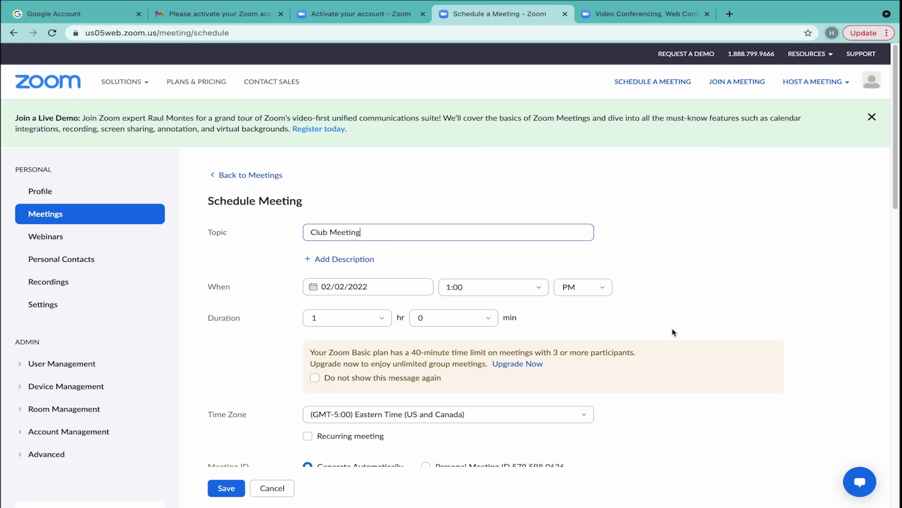
pyautogui.scroll(-1, 673, 329)
pyautogui.scroll(-3, 673, 333)
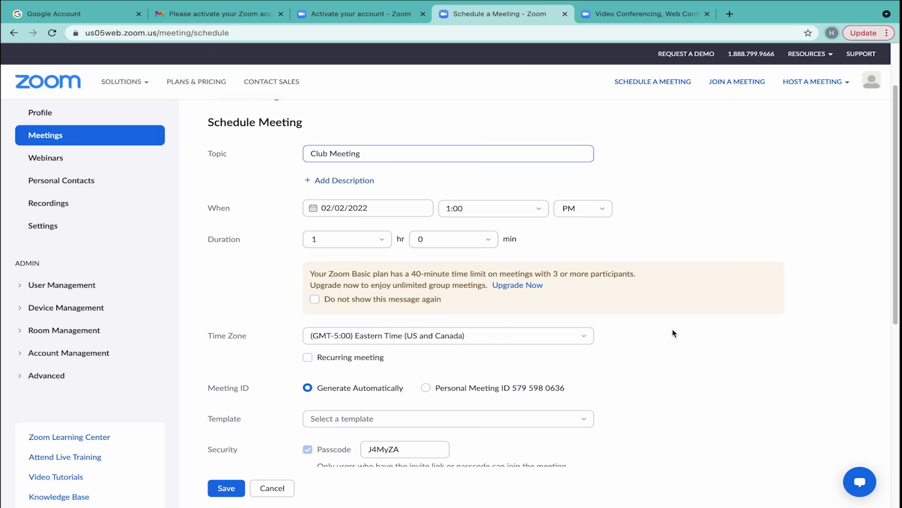
# Step: Turn on Waiting Room and Mute participants upon entry, then save Club Meeting
pyautogui.scroll(-1, 639, 388)
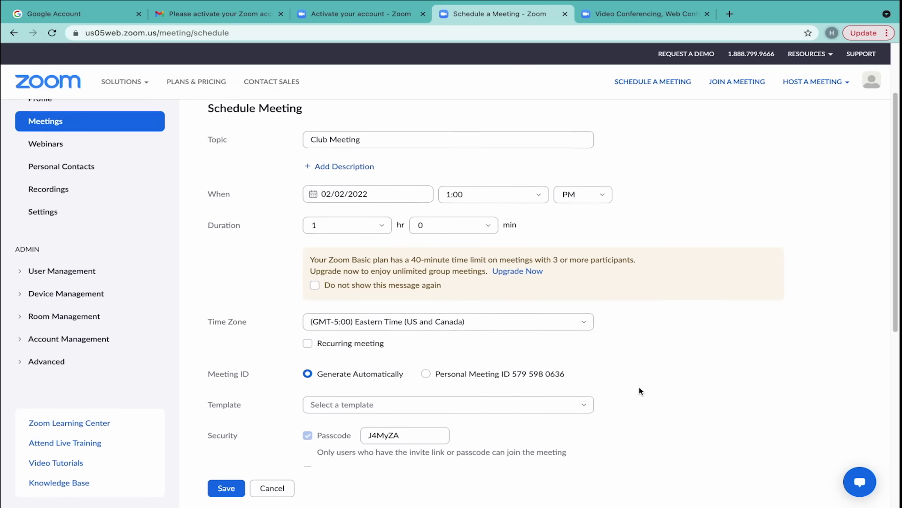
pyautogui.scroll(-1, 639, 388)
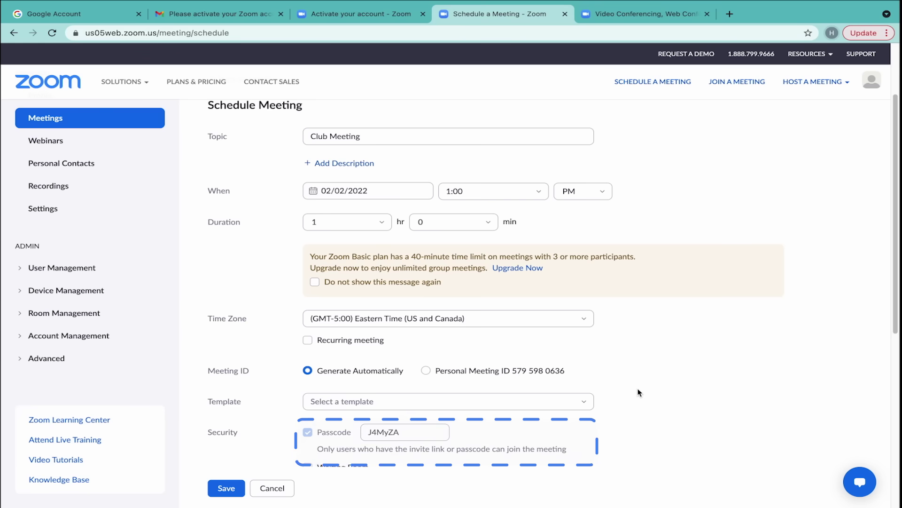
pyautogui.scroll(-1, 639, 392)
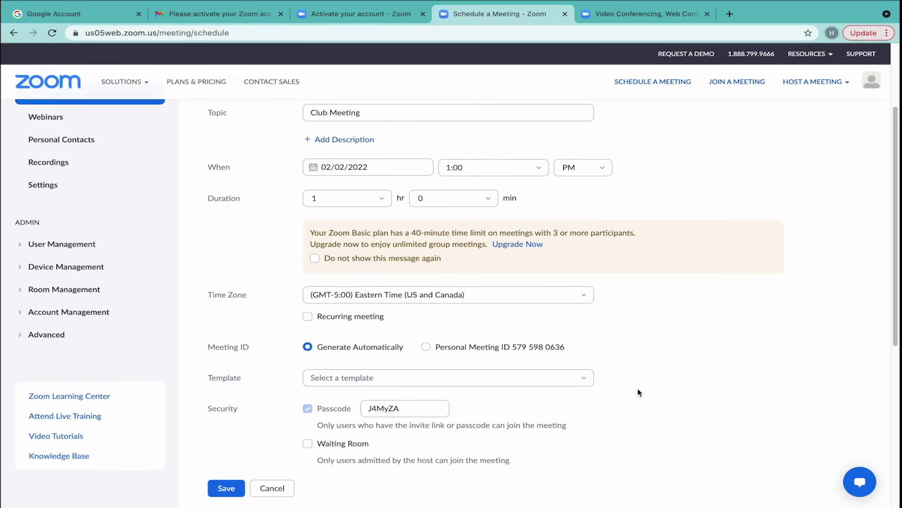
pyautogui.scroll(-2, 639, 392)
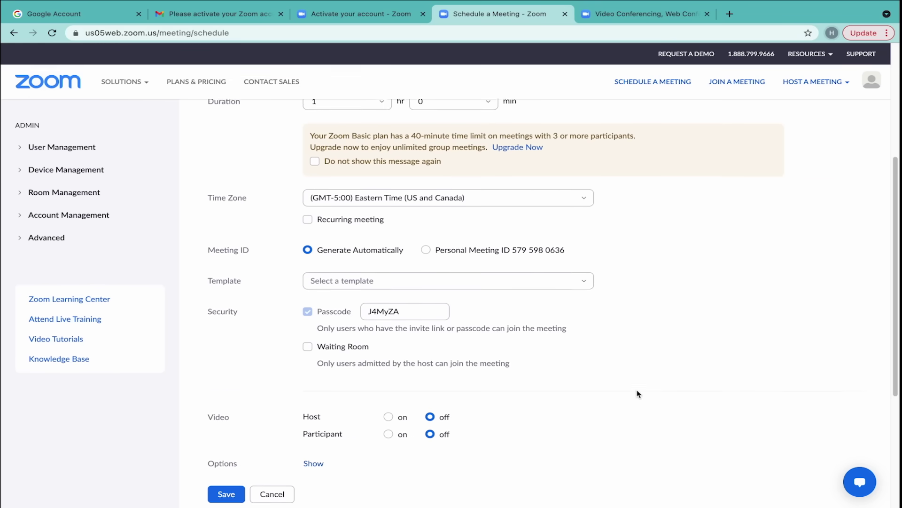
pyautogui.scroll(-1, 639, 393)
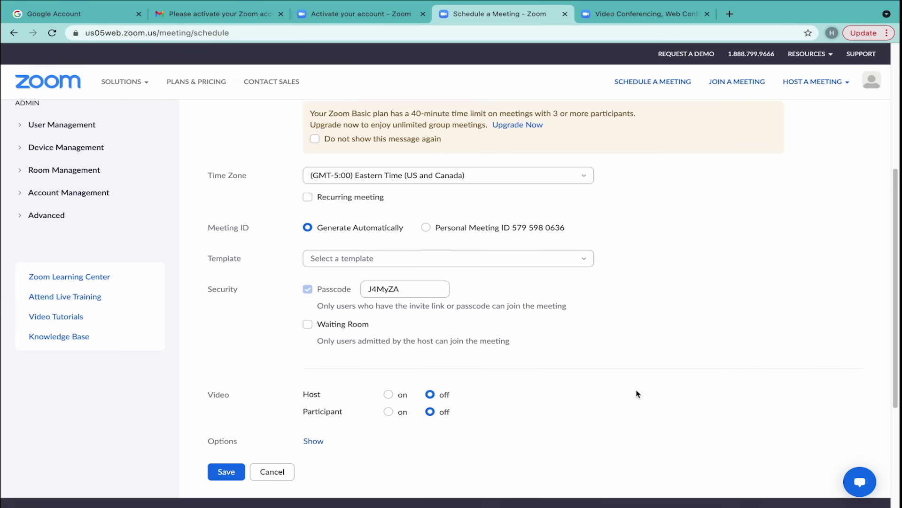
pyautogui.click(308, 326)
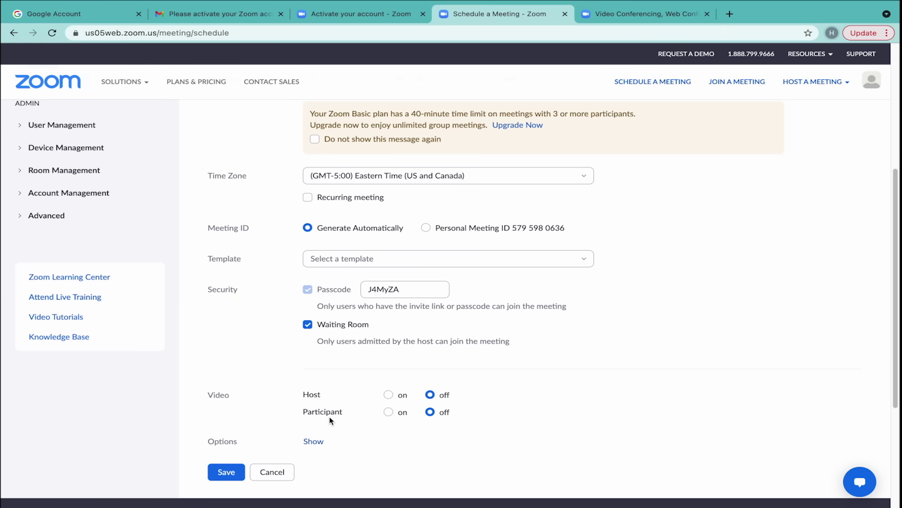
pyautogui.click(323, 440)
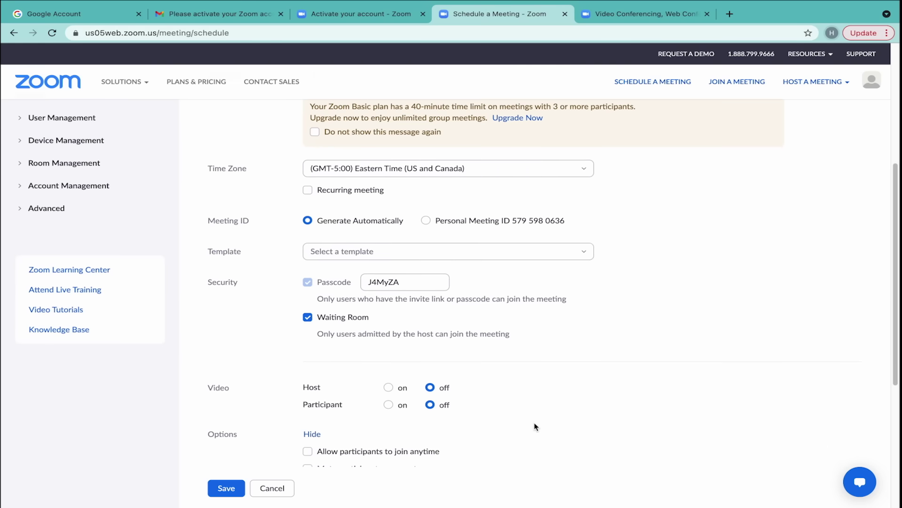
pyautogui.scroll(-2, 536, 426)
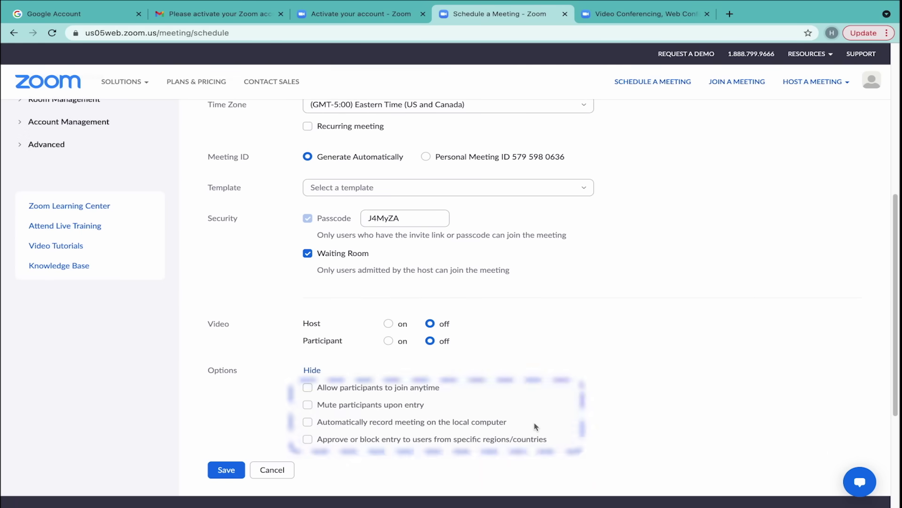
pyautogui.click(306, 404)
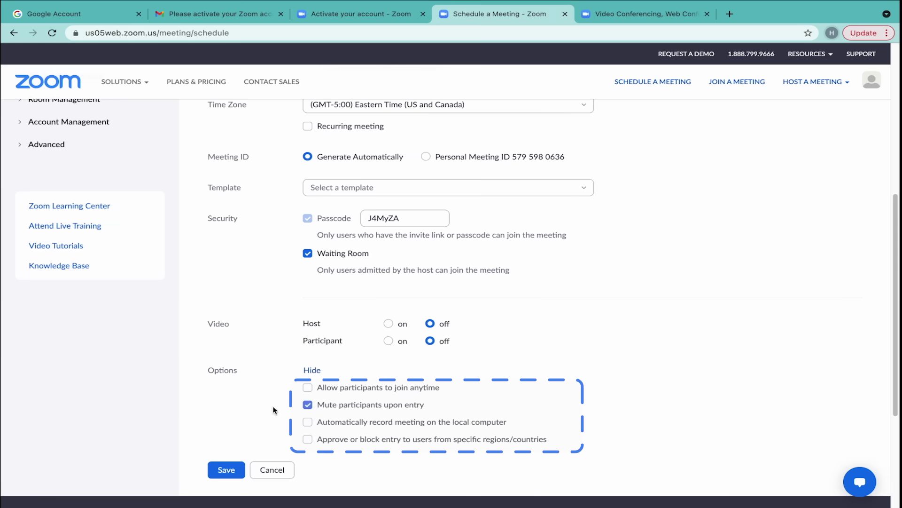
pyautogui.click(226, 471)
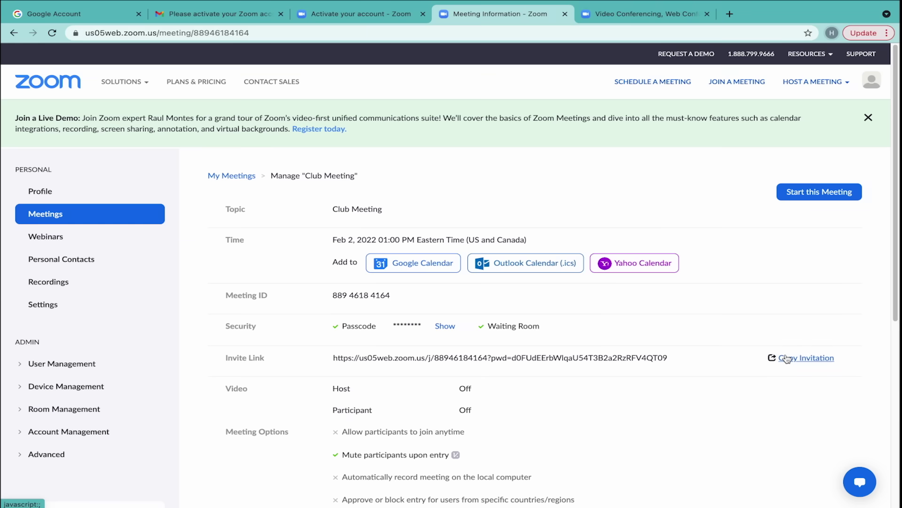
# Step: Copy the full Club Meeting invitation to the clipboard and return to Gmail
pyautogui.click(787, 359)
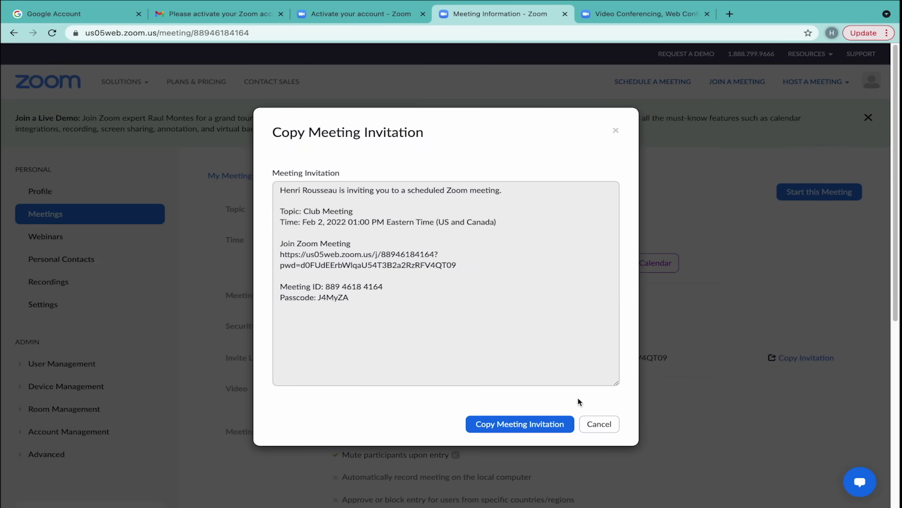
pyautogui.click(551, 425)
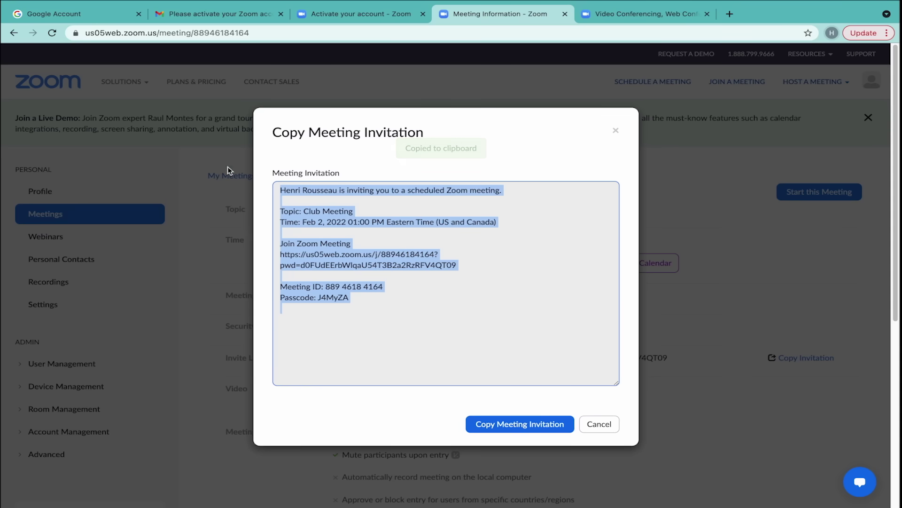
pyautogui.click(196, 14)
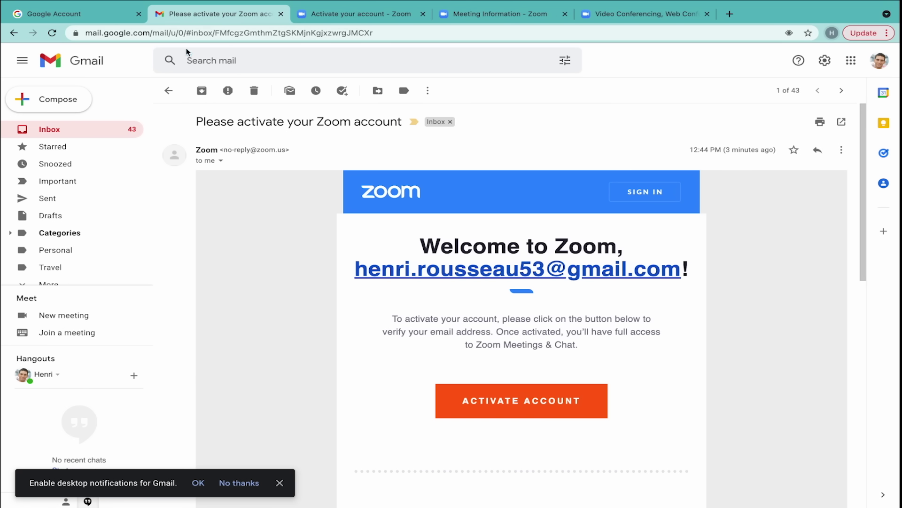
# Step: Start a new Gmail message with the Zoom meeting invitation pasted into the body
pyautogui.click(168, 90)
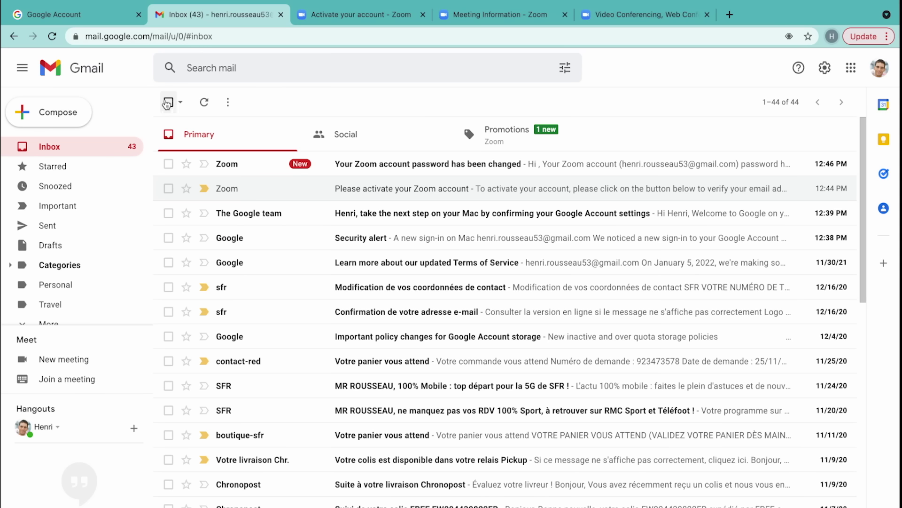
pyautogui.click(79, 118)
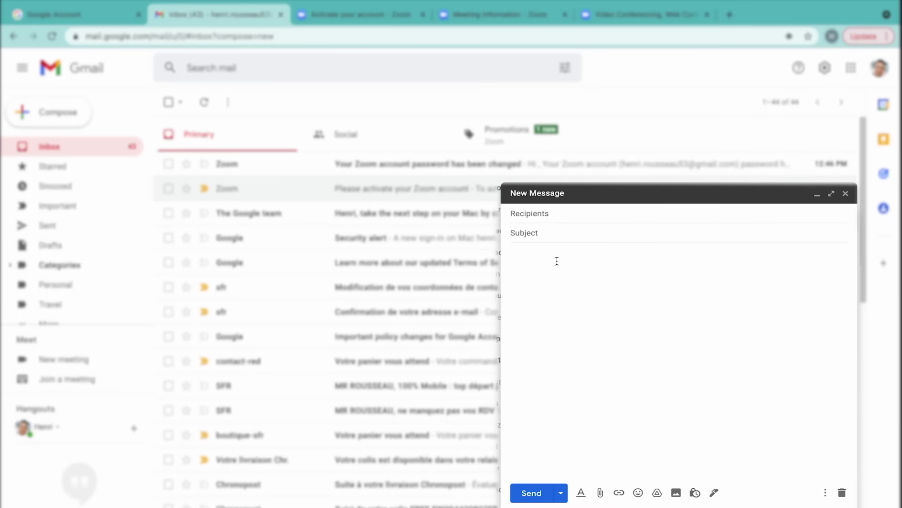
pyautogui.rightClick(558, 262)
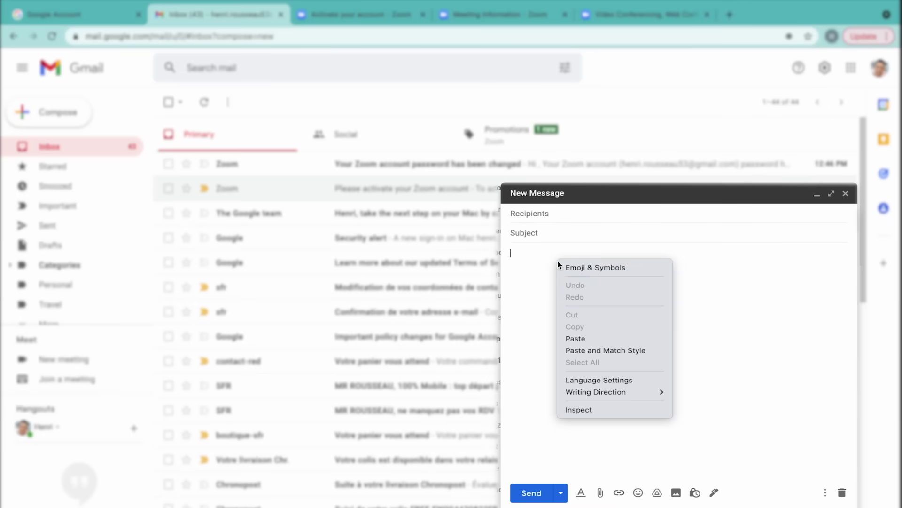
pyautogui.click(577, 339)
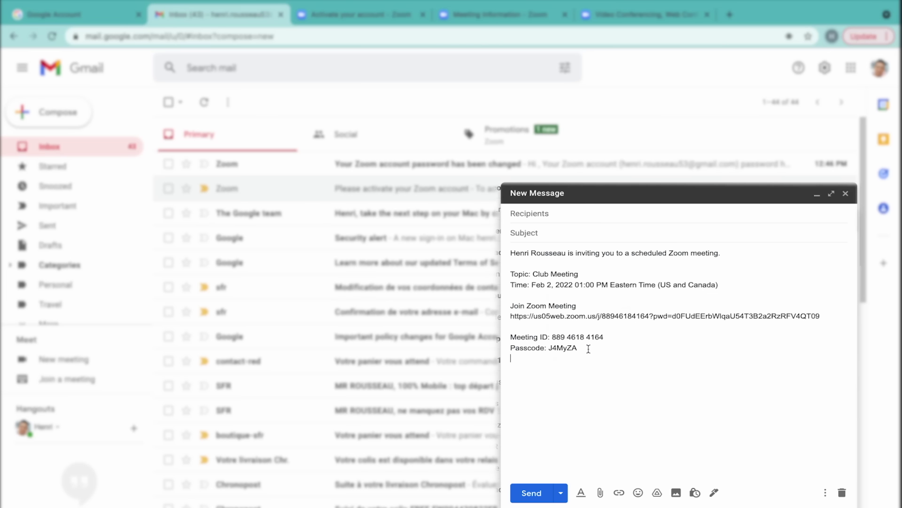
# Step: Send the email with subject 'Club Meeting' to the participant's e-mail address, then close Gmail
pyautogui.click(566, 232)
pyautogui.write('Zoom meeting link')
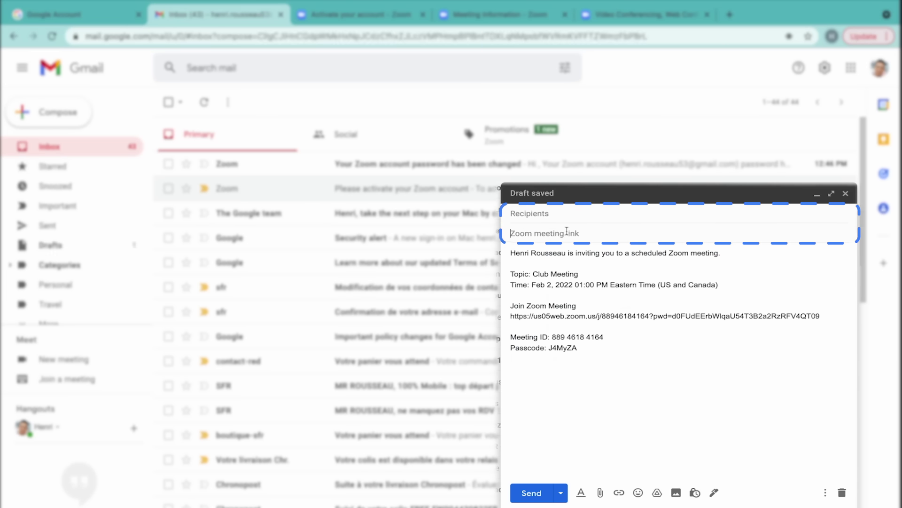
pyautogui.write('Club ')
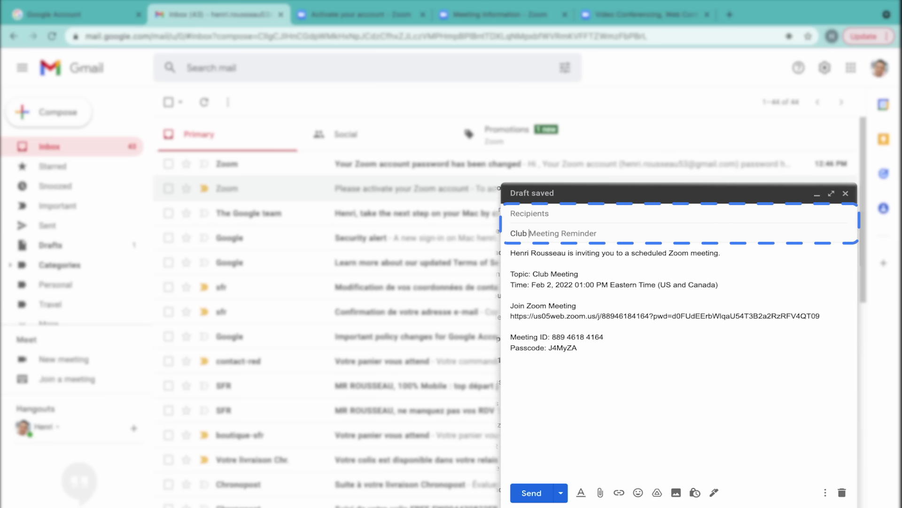
pyautogui.write('Meeting')
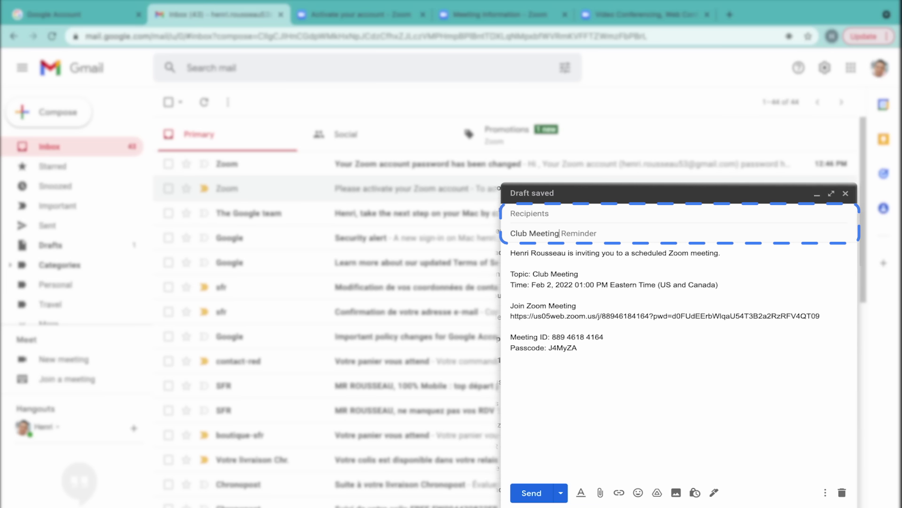
pyautogui.click(553, 214)
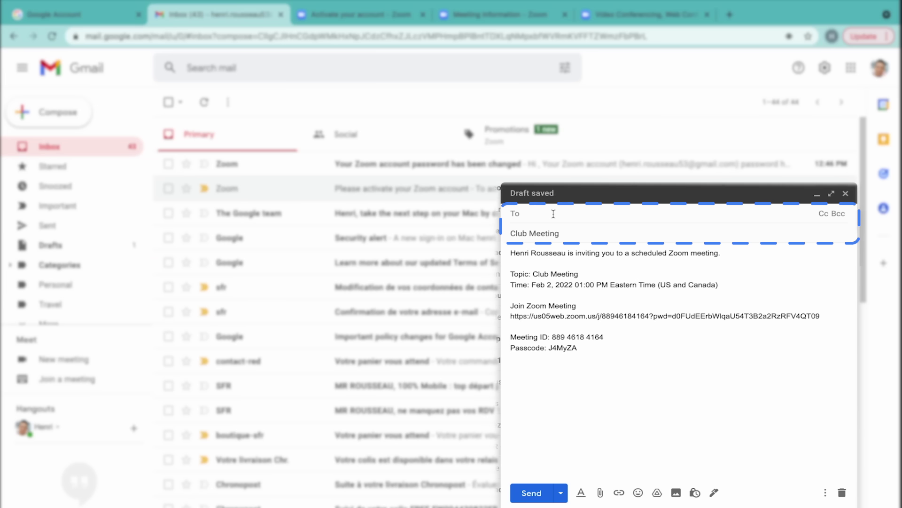
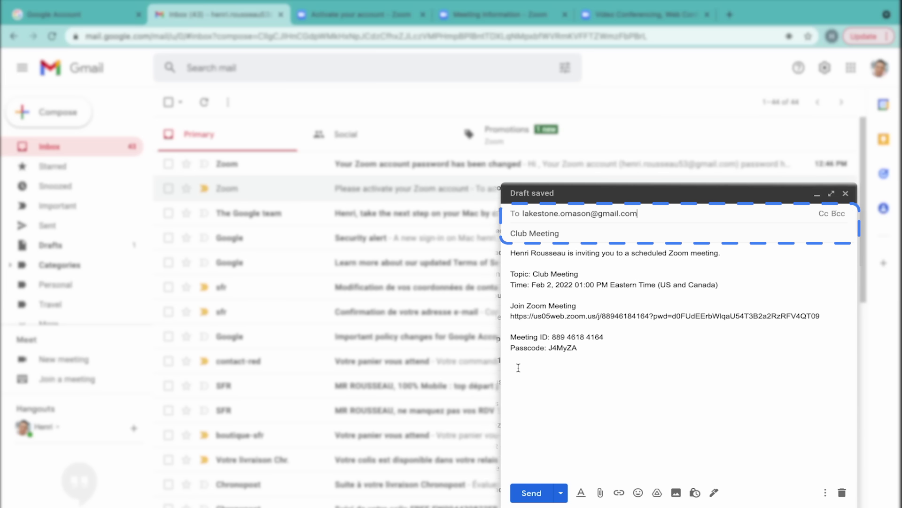
pyautogui.click(529, 491)
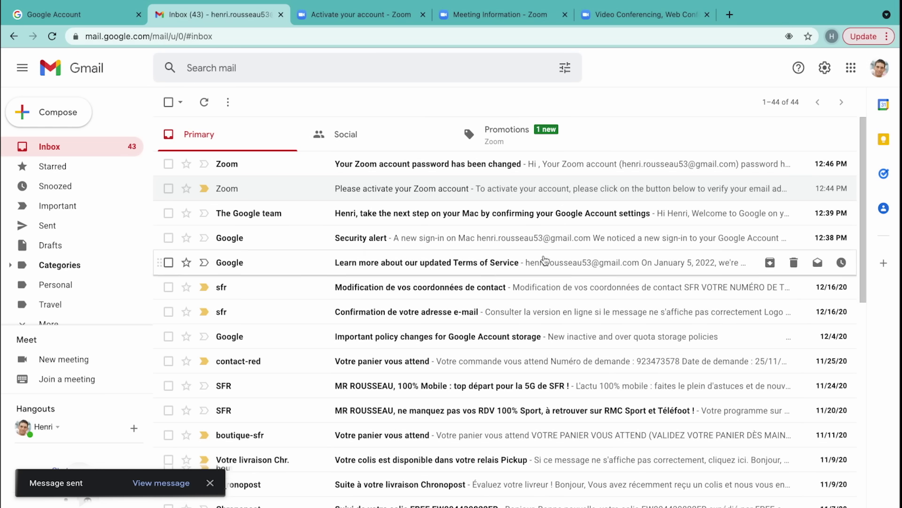
pyautogui.click(281, 14)
pyautogui.click(376, 16)
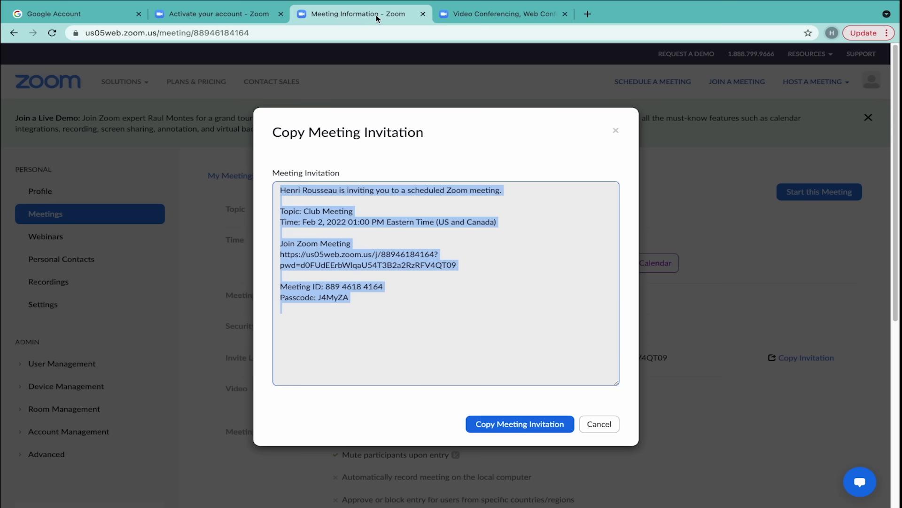
# Step: Launch the Club Meeting as host in the browser, declining to open the desktop Zoom app
pyautogui.click(617, 132)
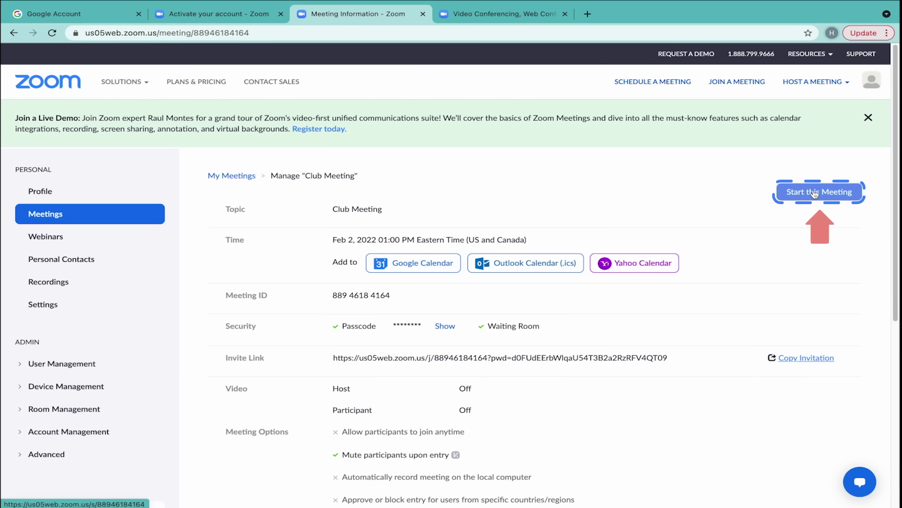
pyautogui.click(815, 192)
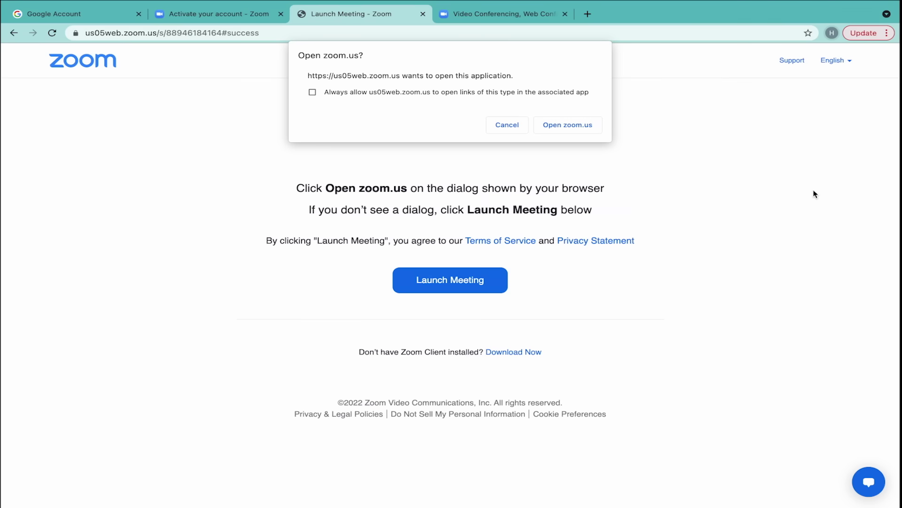
pyautogui.click(507, 125)
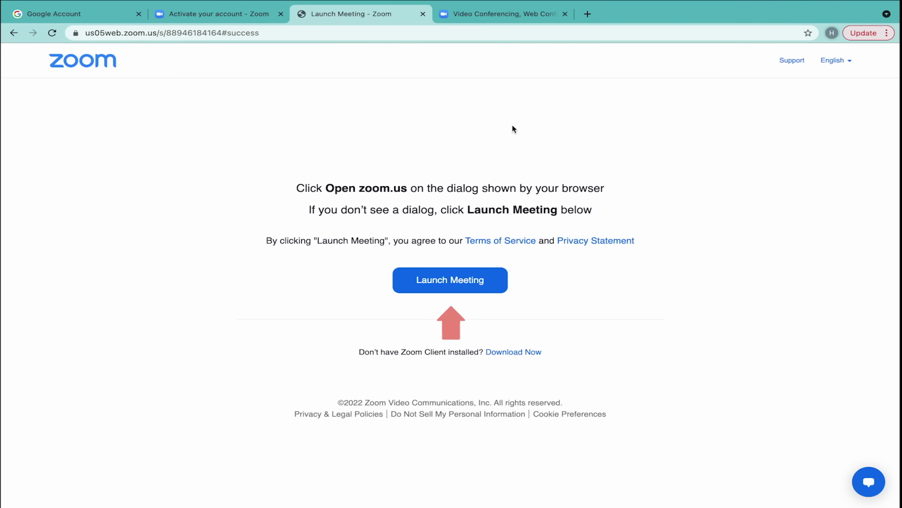
pyautogui.click(479, 273)
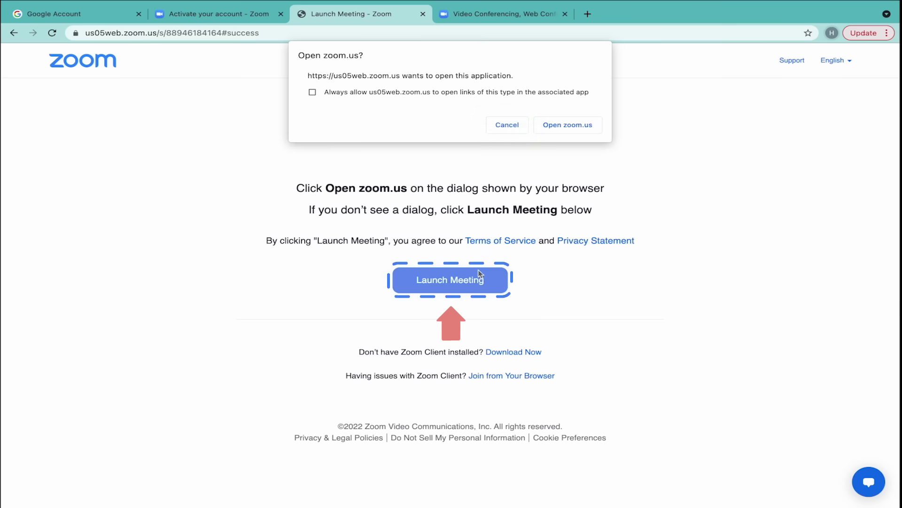
pyautogui.click(507, 125)
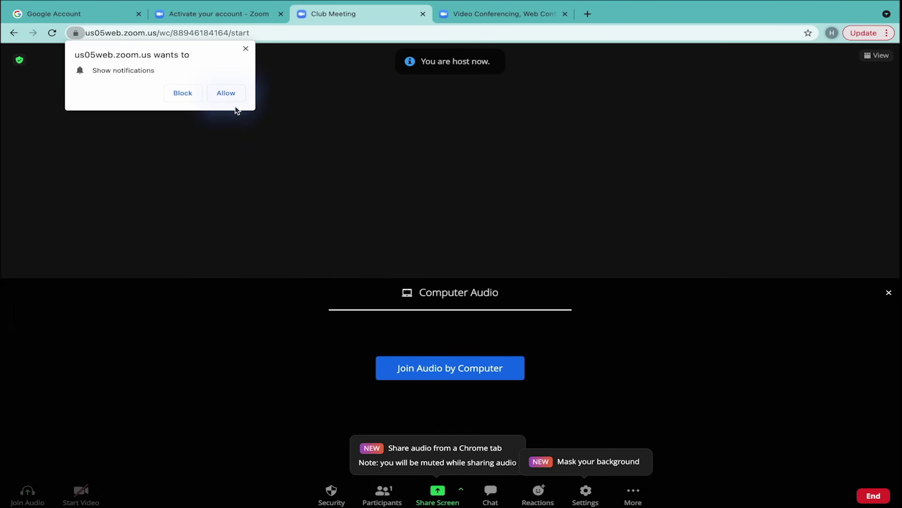
# Step: Allow site notifications and join the meeting audio by computer
pyautogui.click(228, 94)
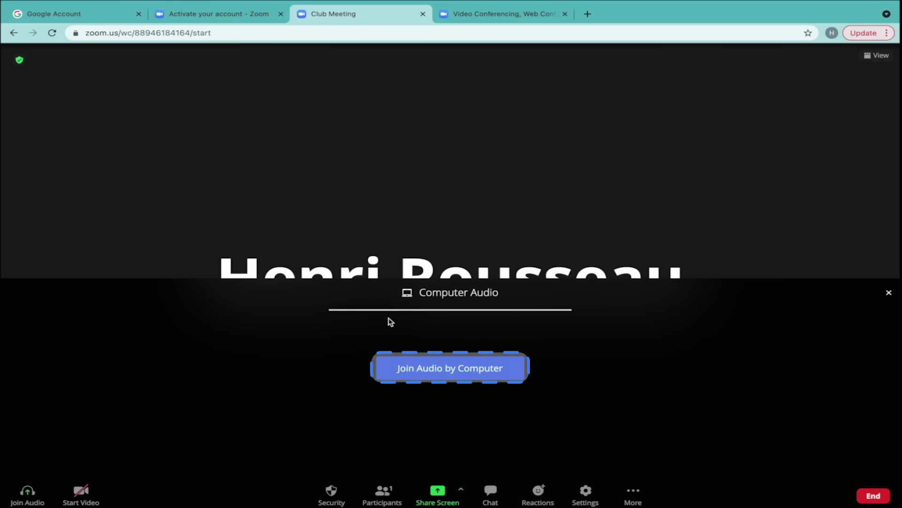
pyautogui.click(423, 369)
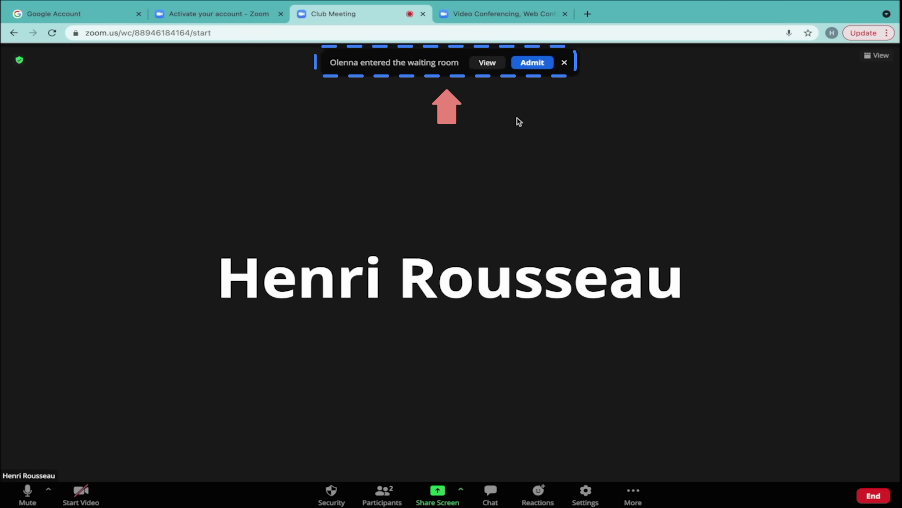
# Step: Admit the waiting participant from the waiting room notification
pyautogui.click(537, 66)
pyautogui.moveTo(840, 191)
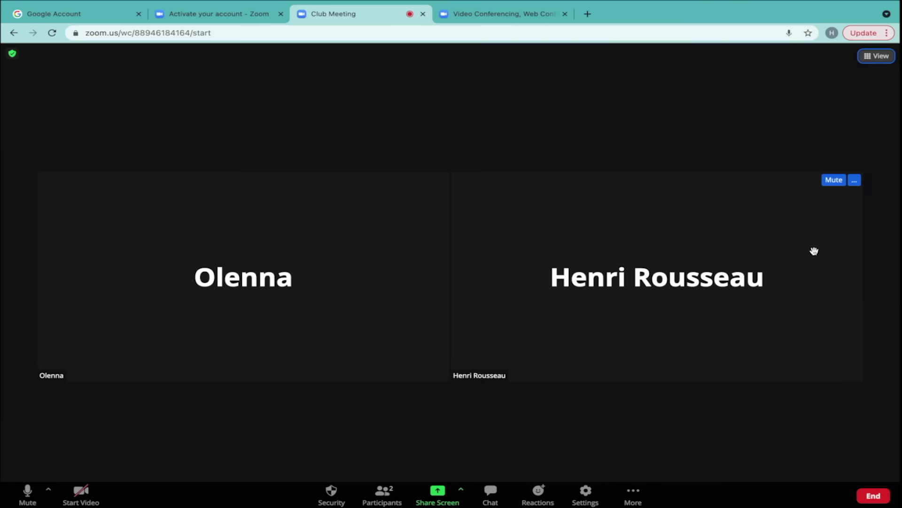